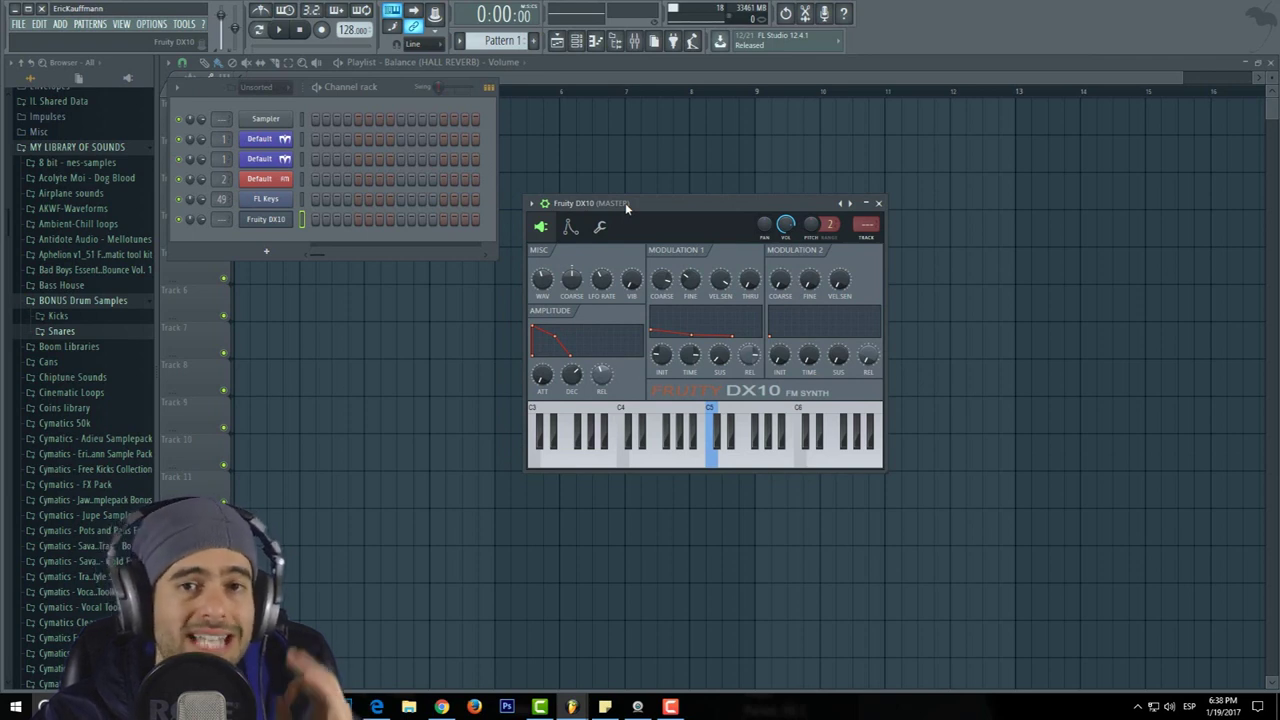
pyautogui.click(262, 178)
pyautogui.moveTo(694, 224); pyautogui.dragTo(491, 201)
pyautogui.click(953, 204)
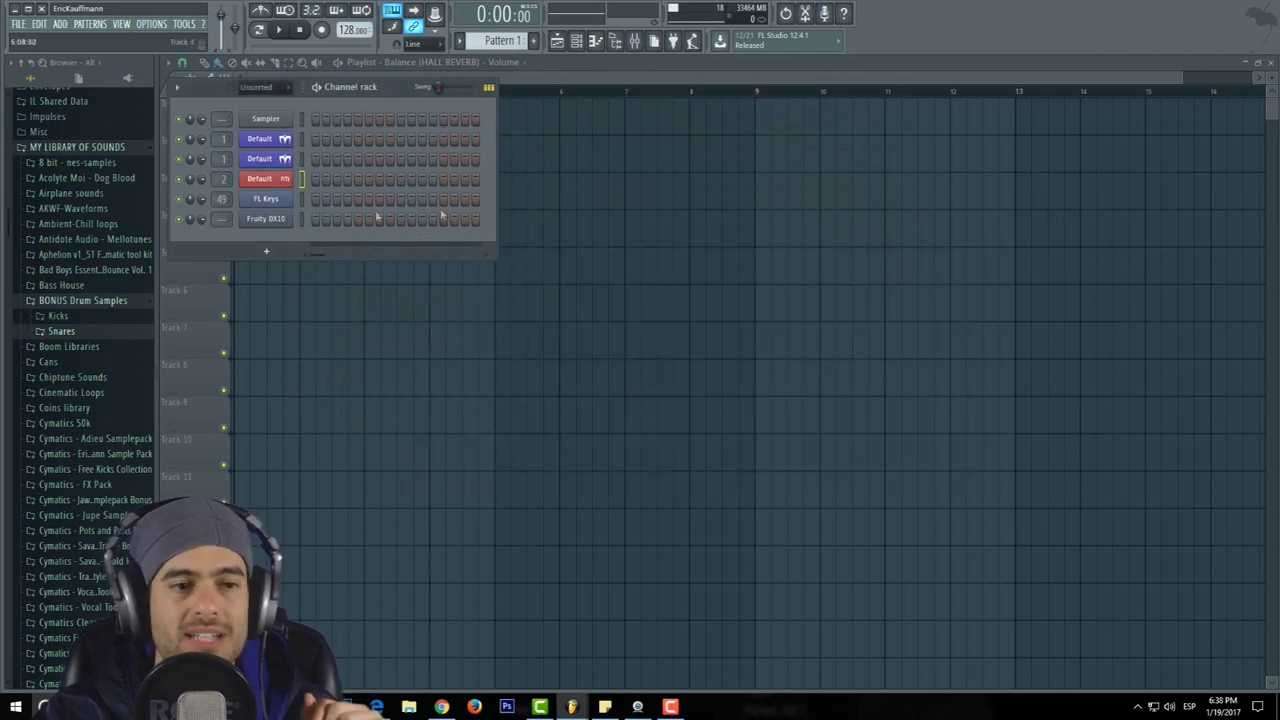
# - Open the Fruity DX10 synth, place it over the playlist and hide its preview keyboard
pyautogui.click(288, 220)
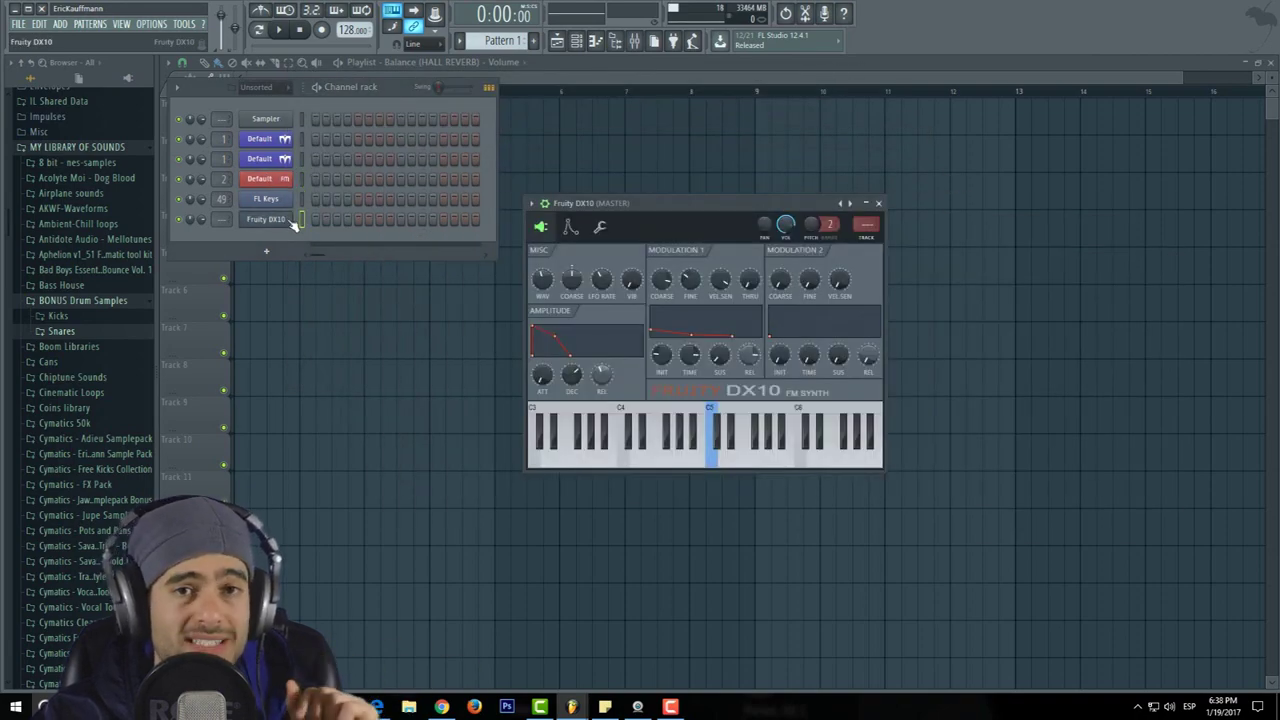
pyautogui.moveTo(687, 203); pyautogui.dragTo(675, 240)
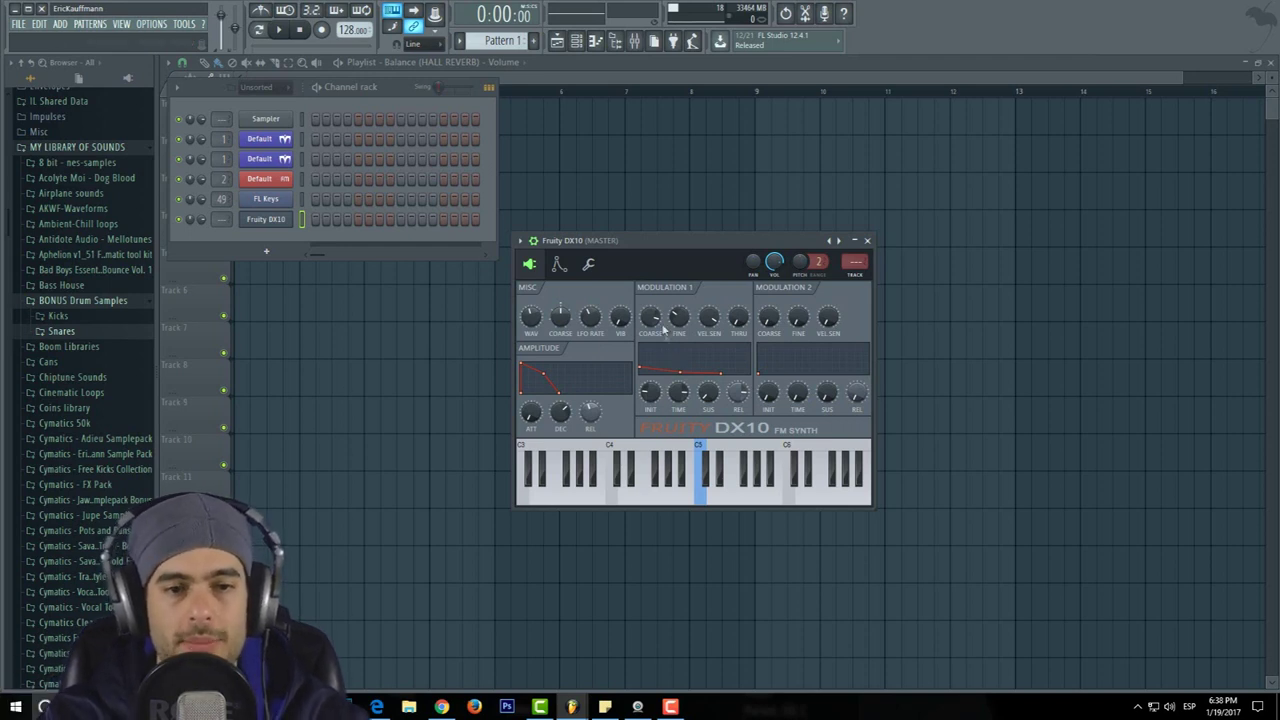
pyautogui.click(688, 498)
pyautogui.moveTo(716, 498); pyautogui.dragTo(744, 498)
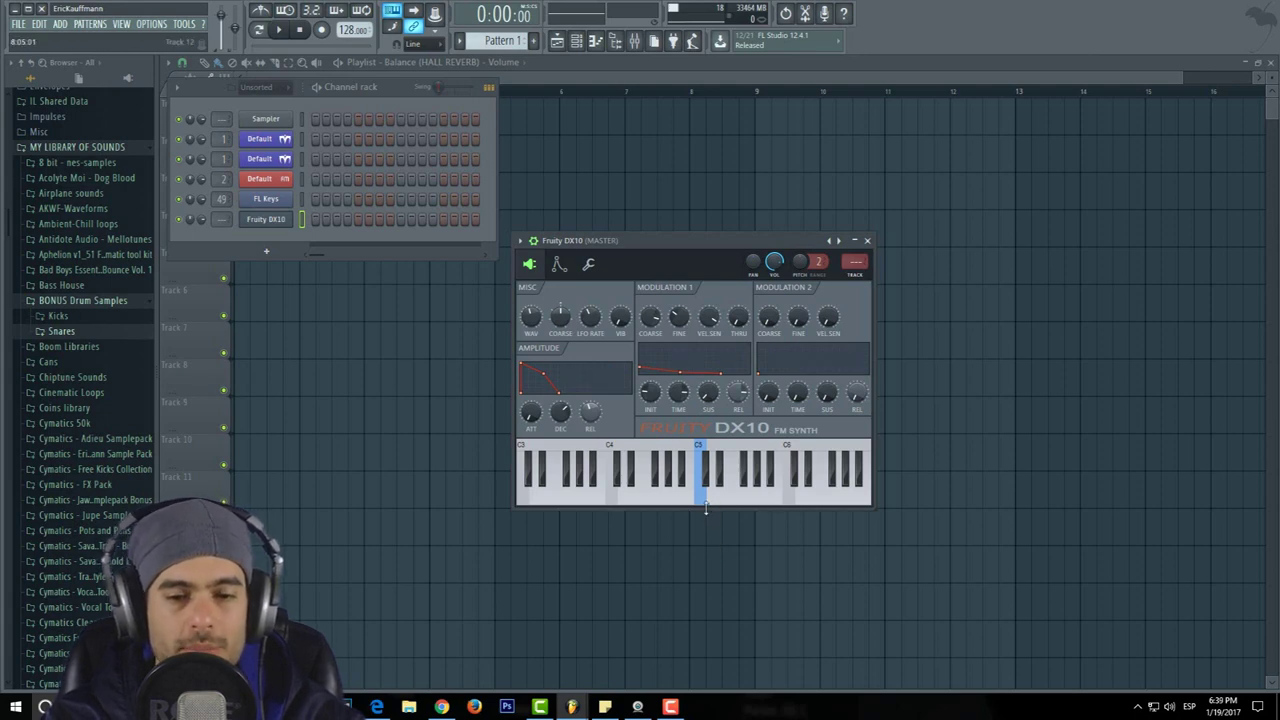
pyautogui.moveTo(706, 508); pyautogui.dragTo(717, 438)
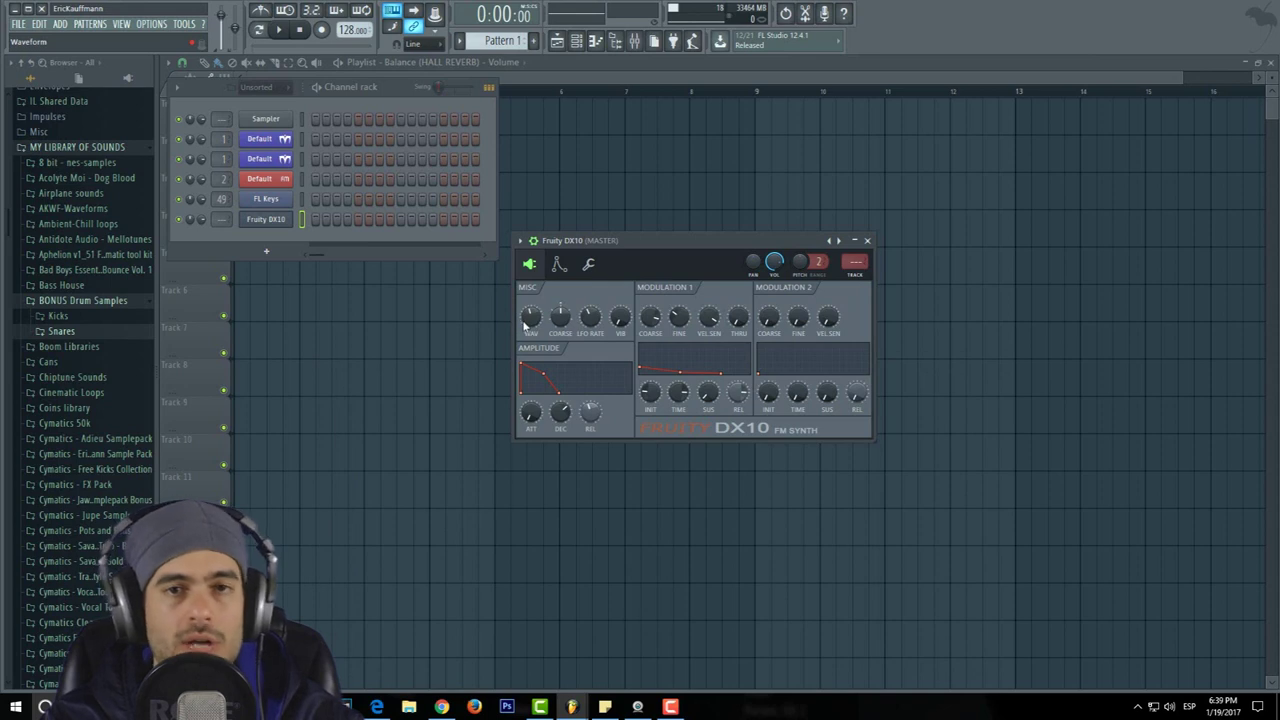
# - Raise the synth's Misc waveform setting to its maximum while playing test notes
pyautogui.press('c')
pyautogui.moveTo(531, 329); pyautogui.dragTo(531, 310)
pyautogui.press('c')
pyautogui.press('c')
pyautogui.press('c')
pyautogui.press('c')
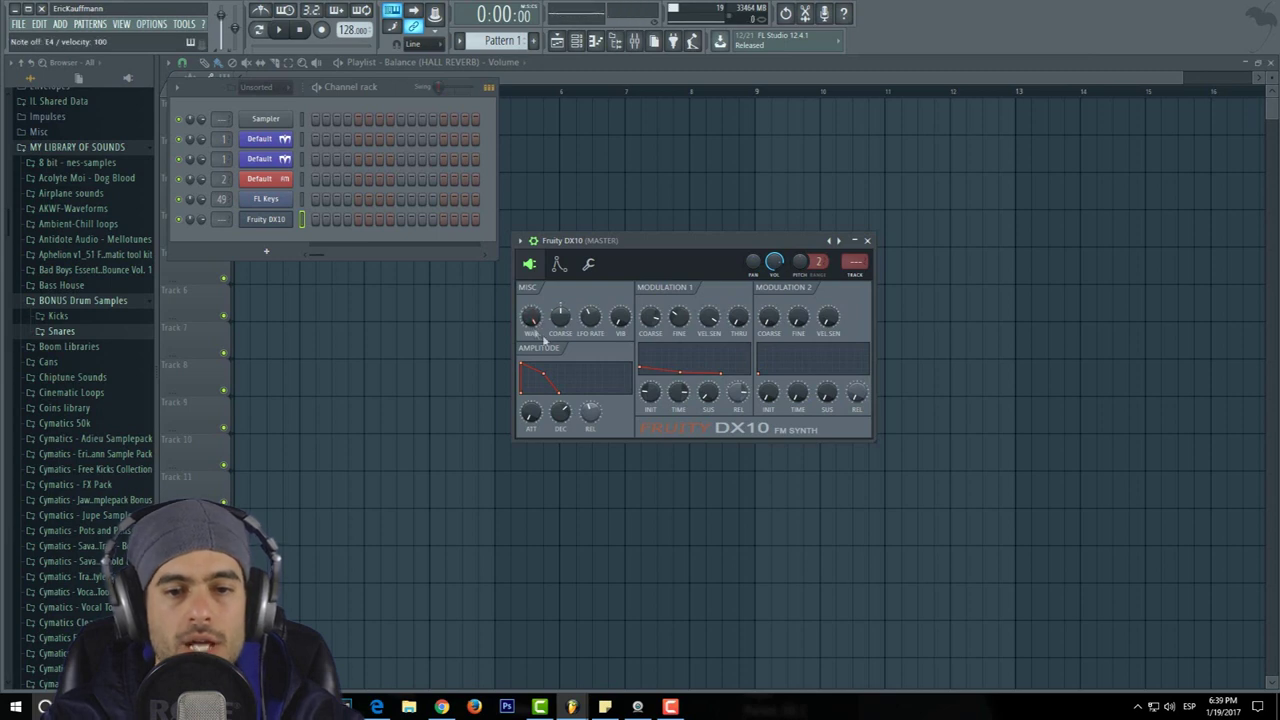
# - Try different Misc coarse pitch settings while playing test notes
pyautogui.press('c')
pyautogui.moveTo(560, 314); pyautogui.dragTo(560, 315)
pyautogui.press('c')
pyautogui.press('c')
pyautogui.press('c')
pyautogui.press('c')
pyautogui.press('c')
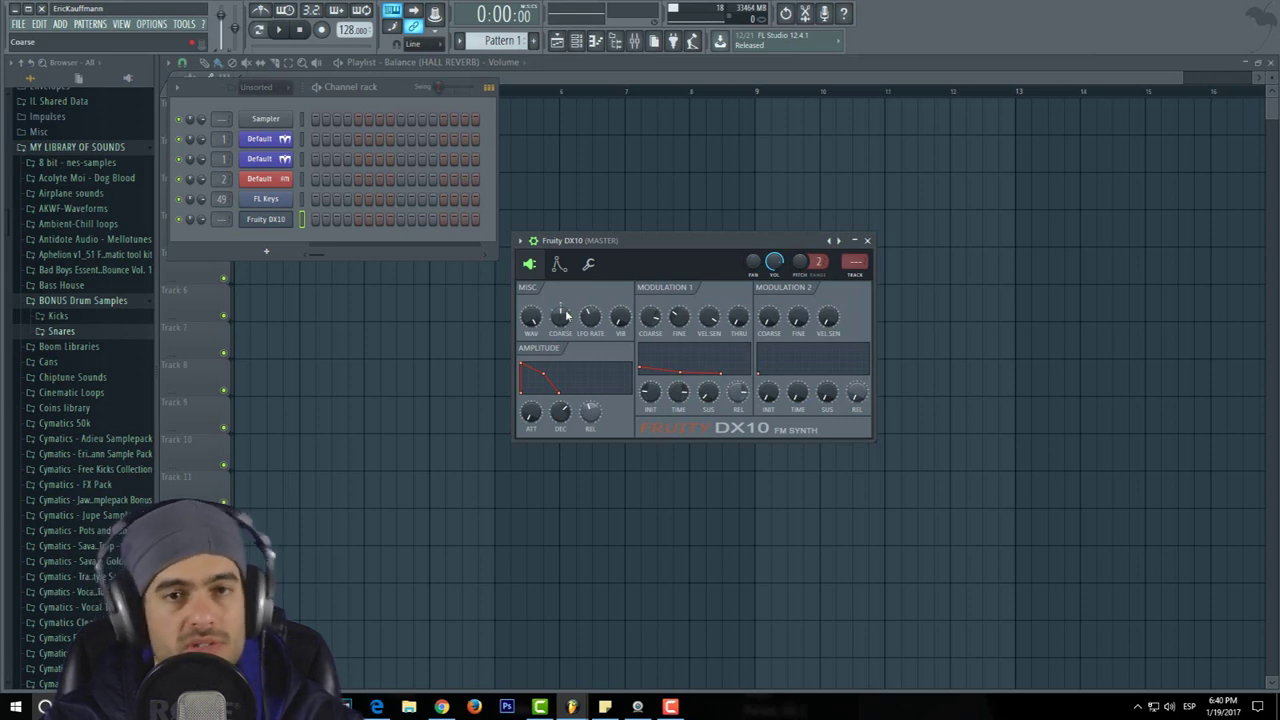
pyautogui.moveTo(566, 316); pyautogui.dragTo(566, 326)
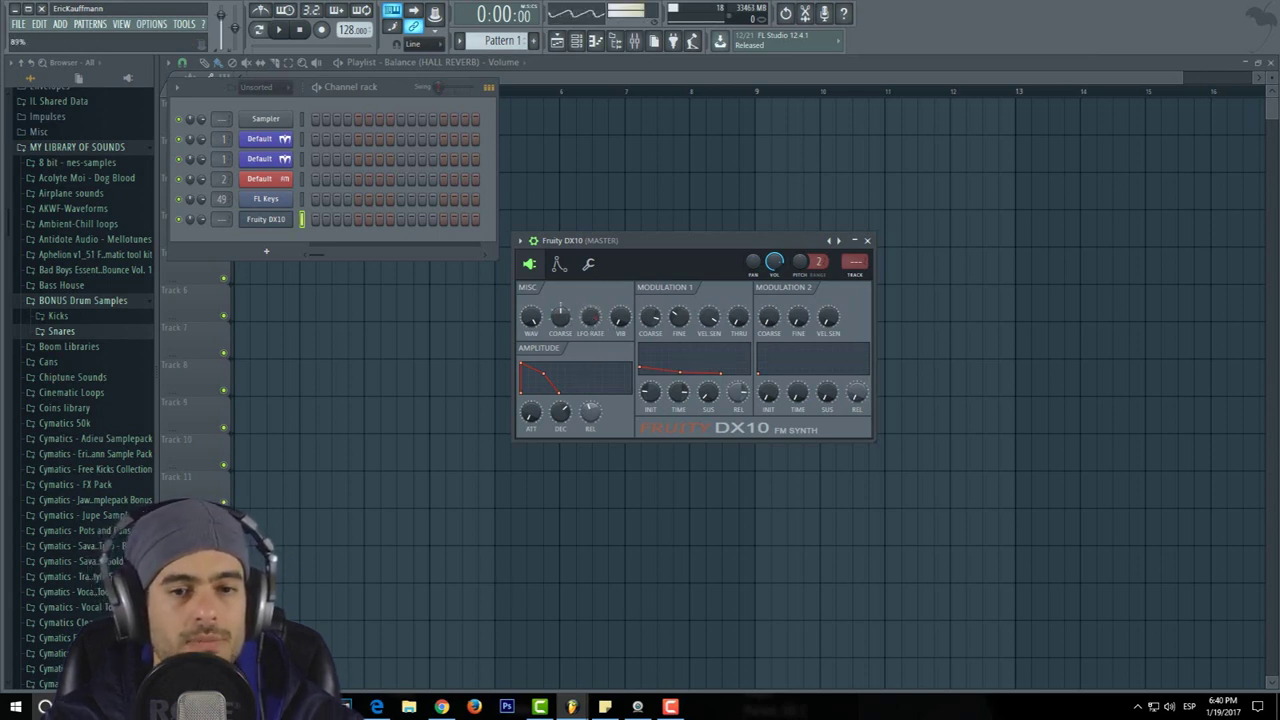
# - Raise the vibrato amount to about its midpoint and lower the LFO rate
pyautogui.moveTo(622, 325); pyautogui.dragTo(622, 205)
pyautogui.moveTo(593, 318); pyautogui.dragTo(593, 390)
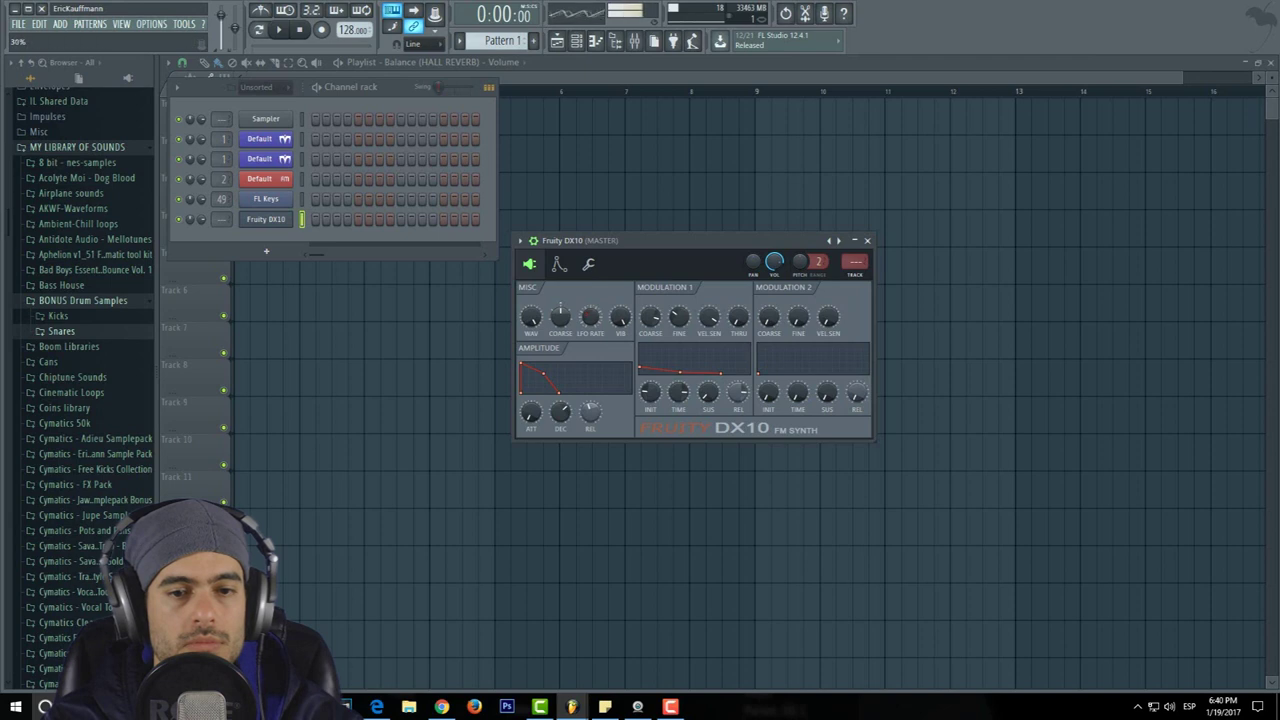
pyautogui.moveTo(593, 390); pyautogui.dragTo(593, 368)
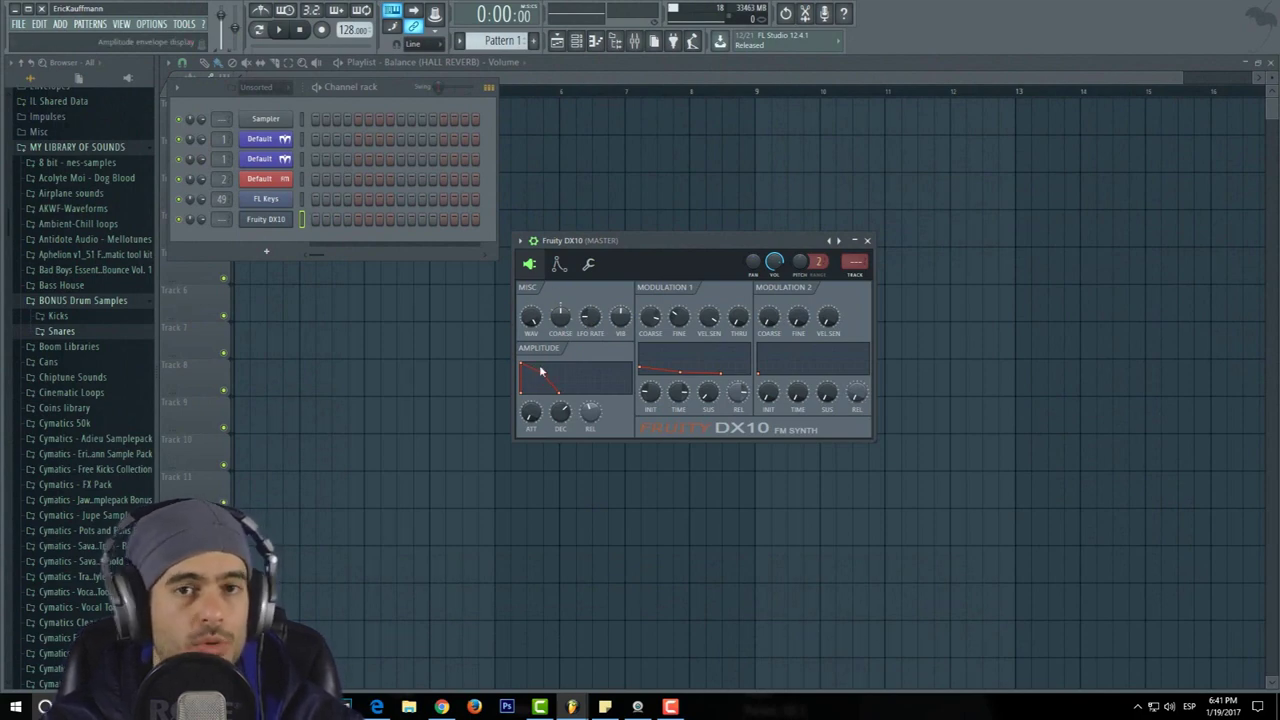
# - Try a slower amplitude attack with test notes, and shorten the amplitude envelope's decay
pyautogui.press('c')
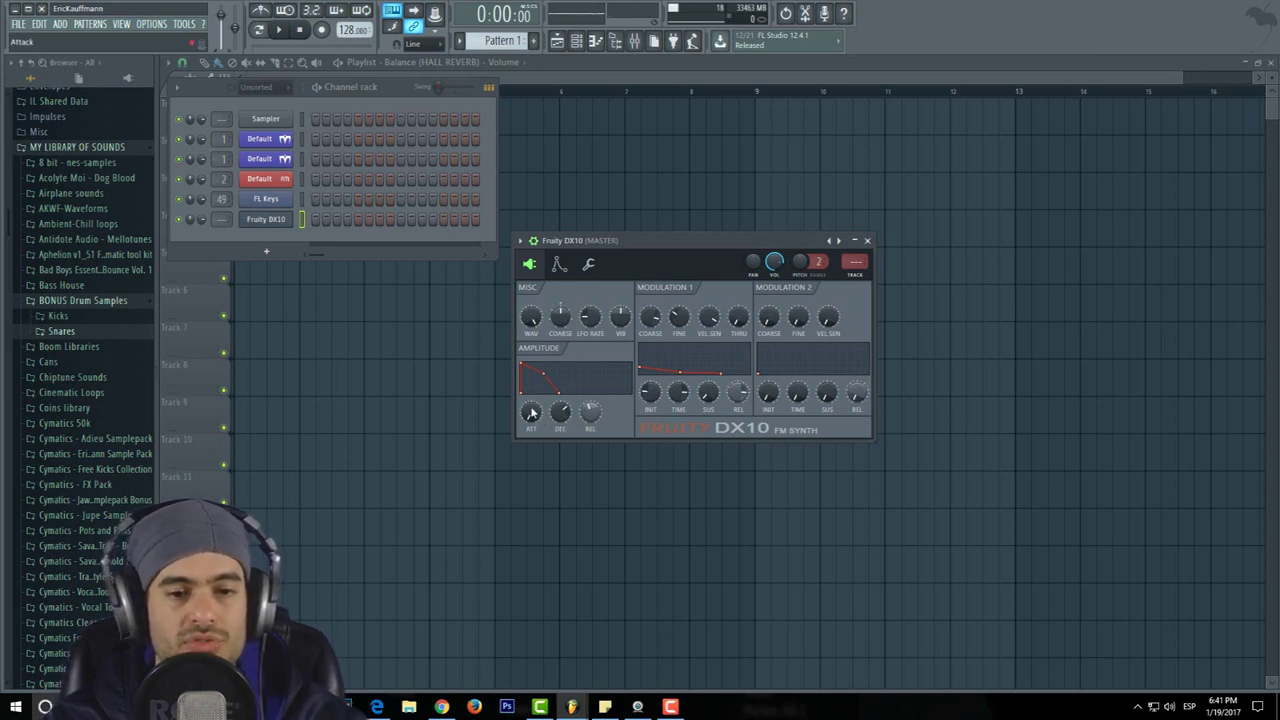
pyautogui.moveTo(532, 420); pyautogui.dragTo(532, 408)
pyautogui.press('c')
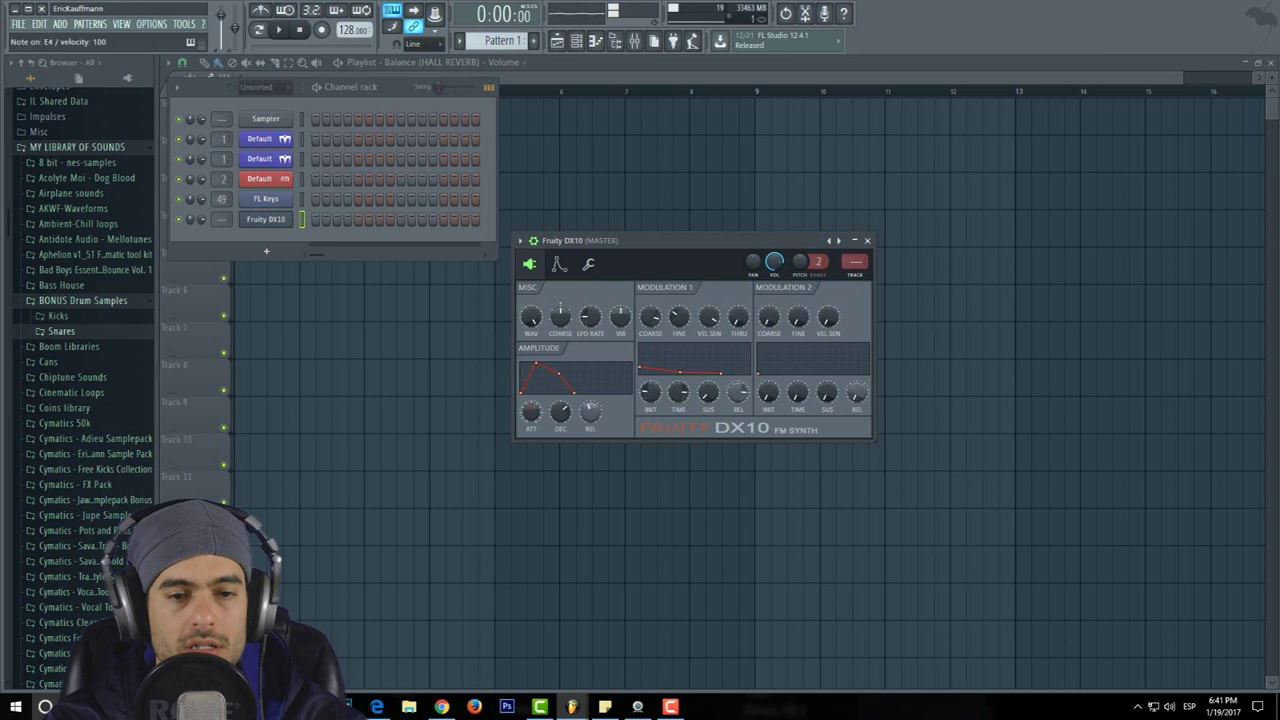
pyautogui.moveTo(557, 417); pyautogui.dragTo(557, 410)
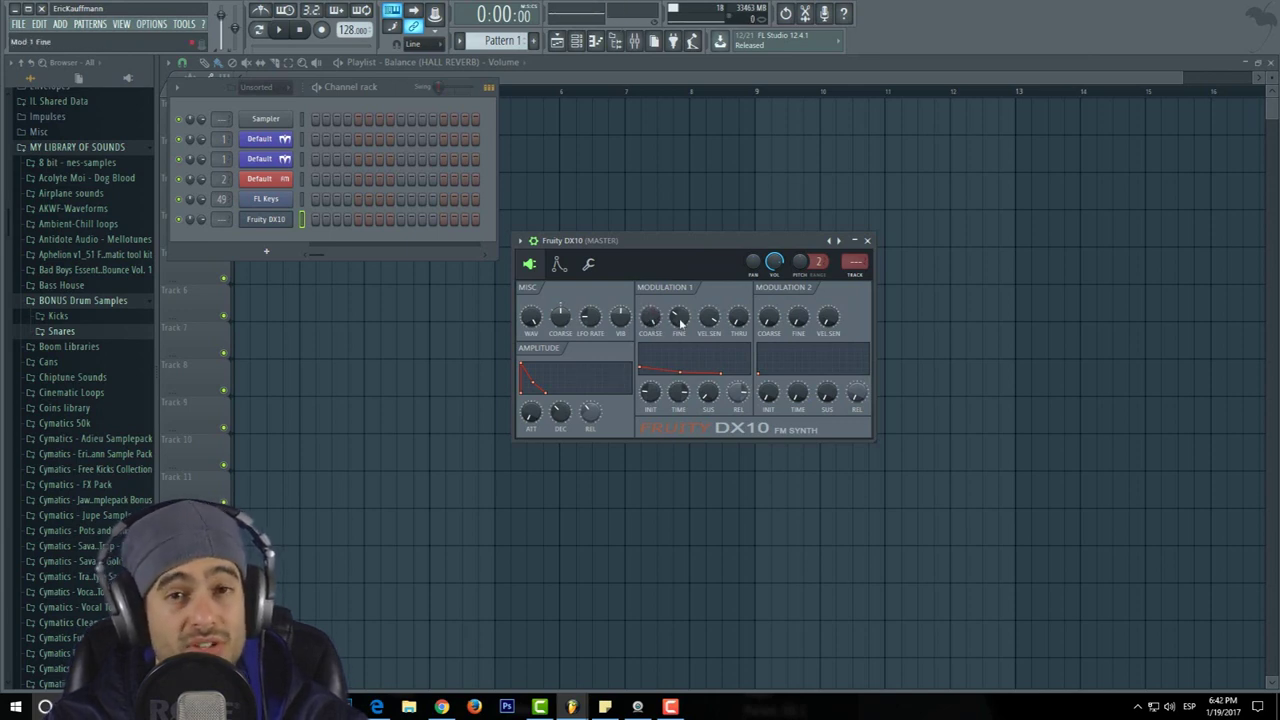
# - Raise Modulation 1's fine tuning slightly while playing test notes
pyautogui.moveTo(678, 322); pyautogui.dragTo(678, 300)
pyautogui.press('c')
pyautogui.press('c')
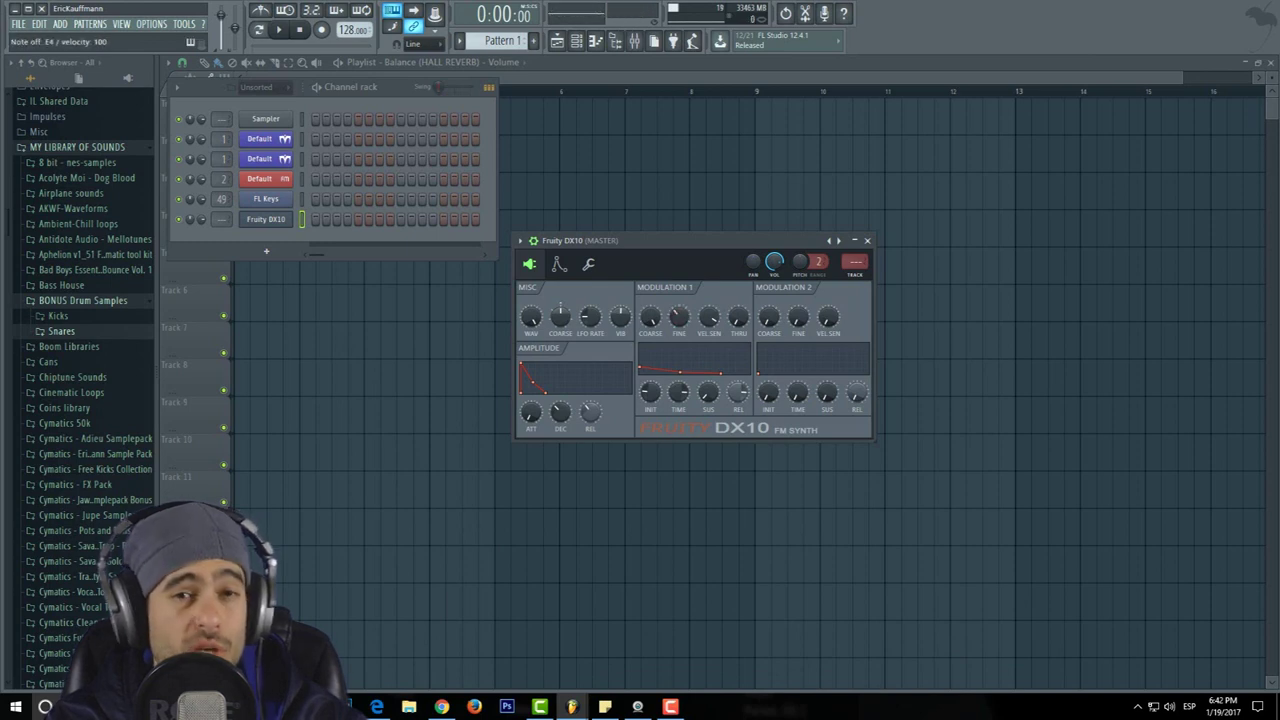
pyautogui.press('c')
pyautogui.press('c')
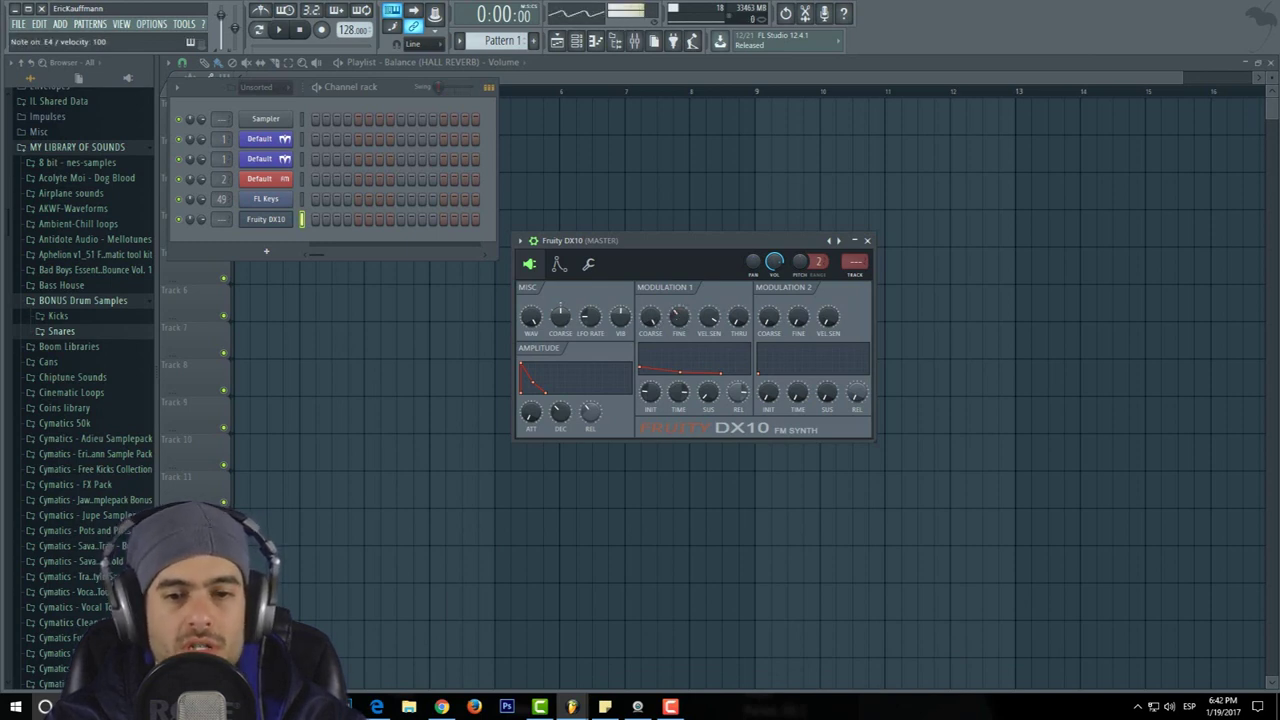
# - Adjust Modulation 1's coarse tuning to about its midpoint while playing test notes
pyautogui.click(650, 316)
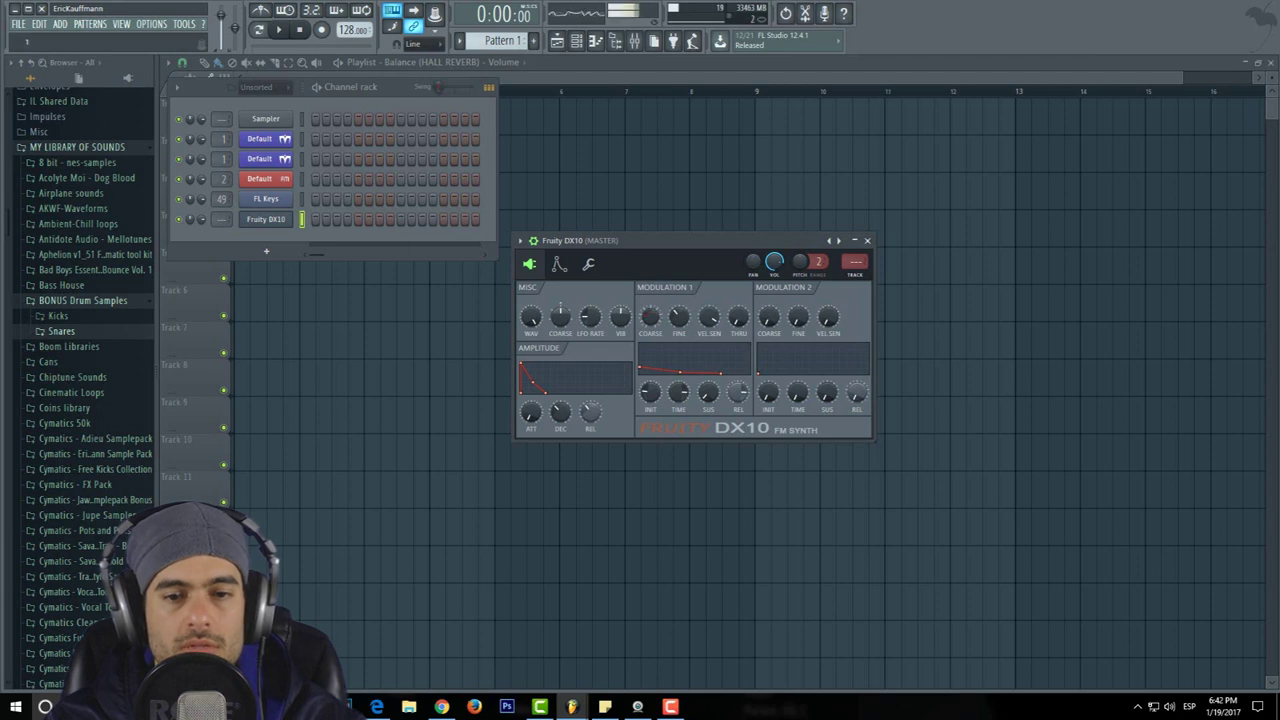
pyautogui.click(650, 317)
pyautogui.press('c')
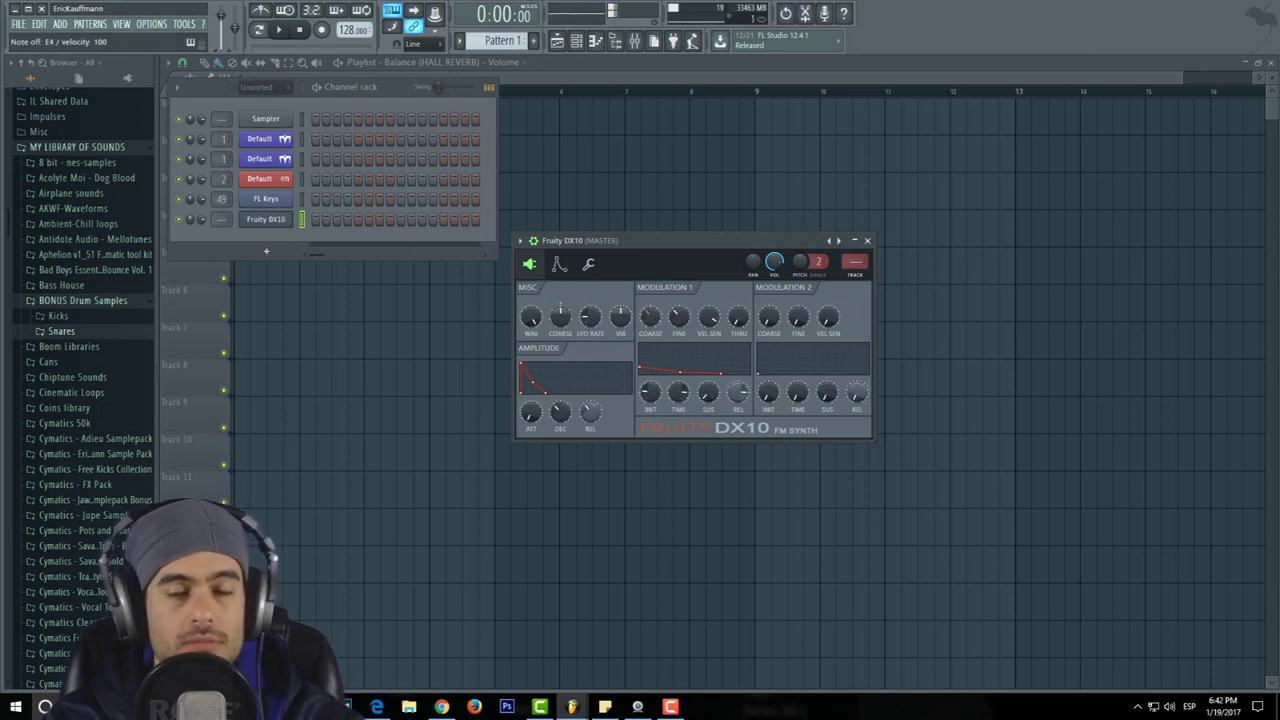
pyautogui.press('c')
pyautogui.moveTo(650, 317); pyautogui.dragTo(679, 365)
pyautogui.press('c')
pyautogui.press('c')
pyautogui.press('c')
pyautogui.press('c')
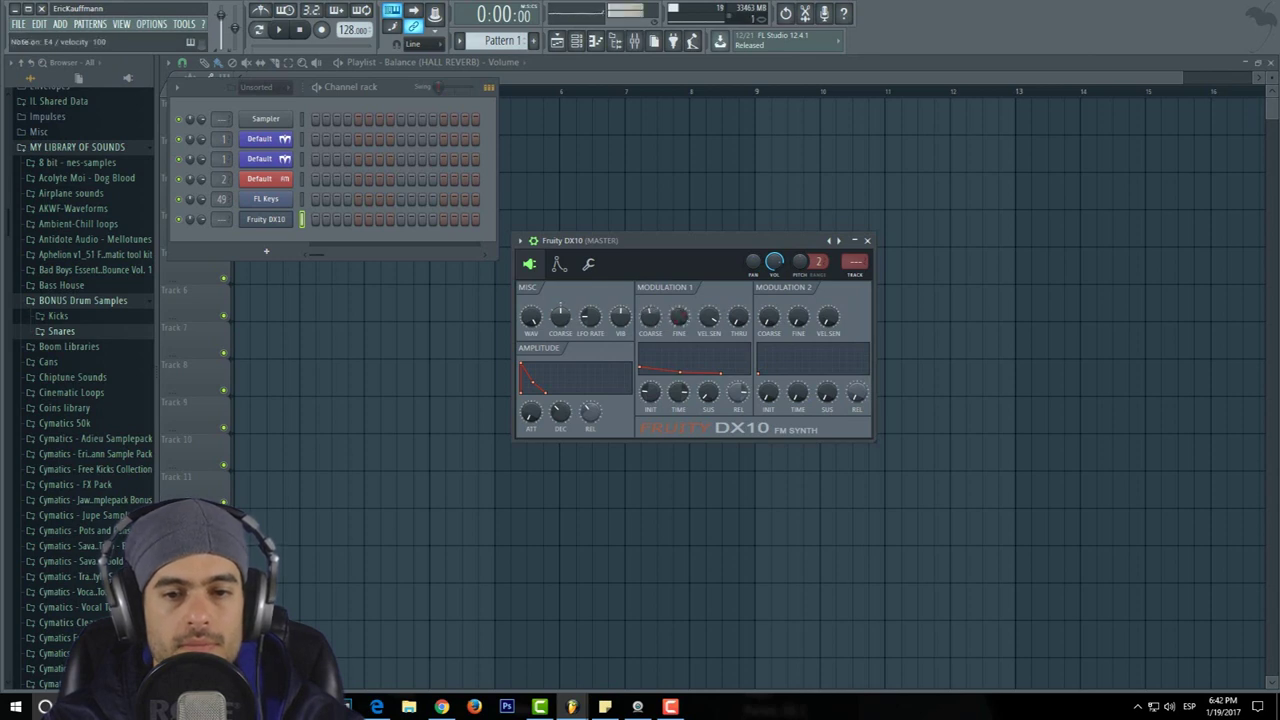
# - Set Modulation 1's fine tuning to about its midpoint, checking the sound with test notes
pyautogui.press('c')
pyautogui.moveTo(679, 317); pyautogui.dragTo(679, 325)
pyautogui.press('c')
pyautogui.press('c')
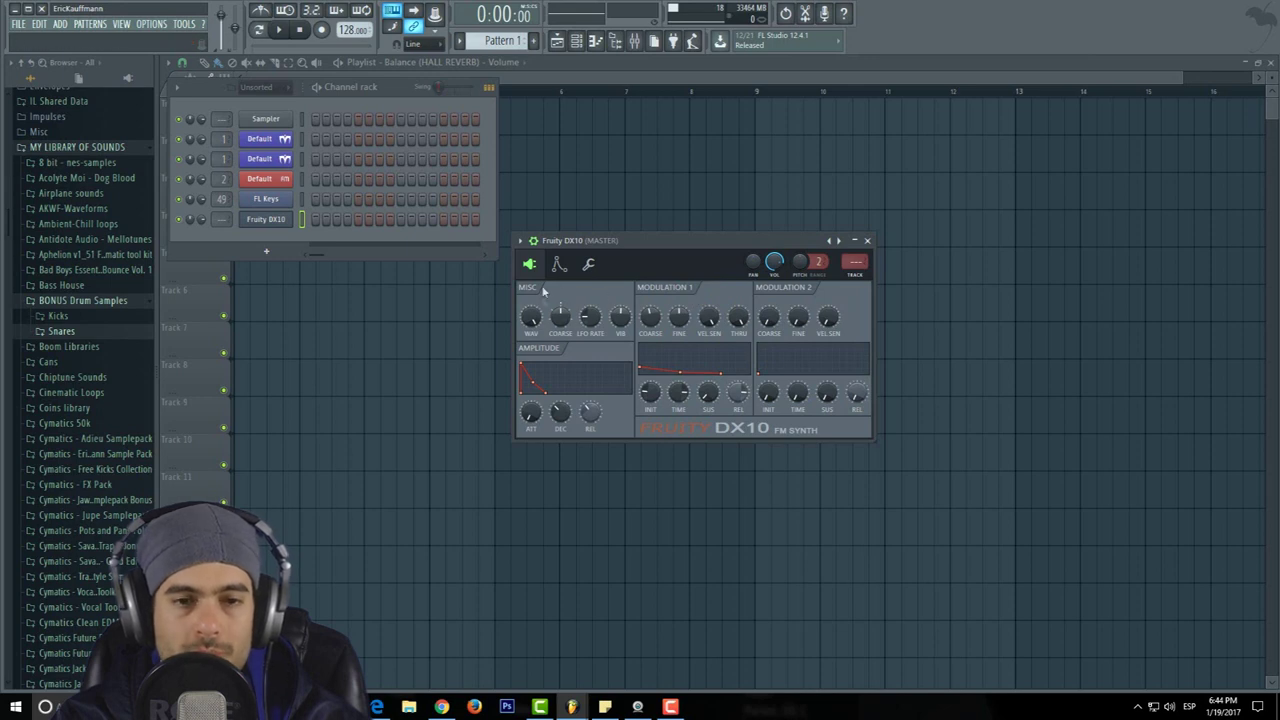
# - Test Modulation 1's Thru level, and reshape its envelope with a higher initial level and a shorter time
pyautogui.moveTo(738, 318); pyautogui.dragTo(738, 450)
pyautogui.moveTo(743, 312); pyautogui.dragTo(743, 200)
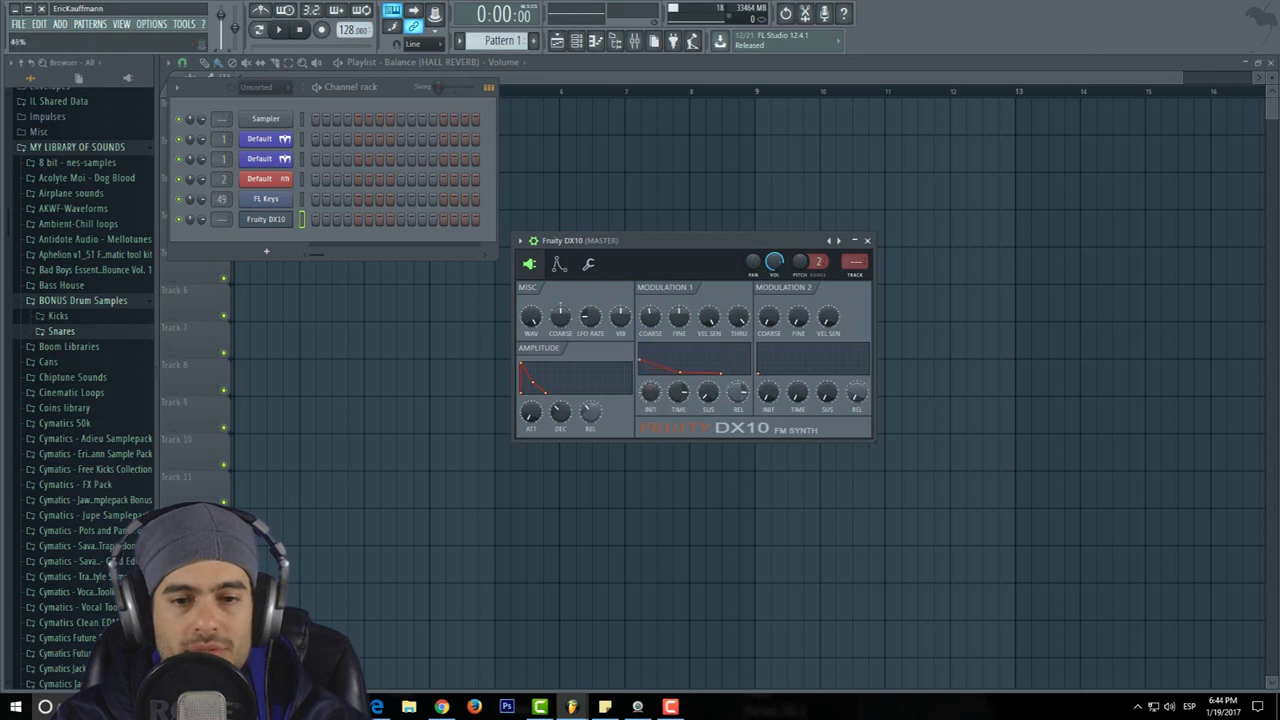
pyautogui.moveTo(650, 394); pyautogui.dragTo(738, 465)
pyautogui.moveTo(679, 394); pyautogui.dragTo(652, 386)
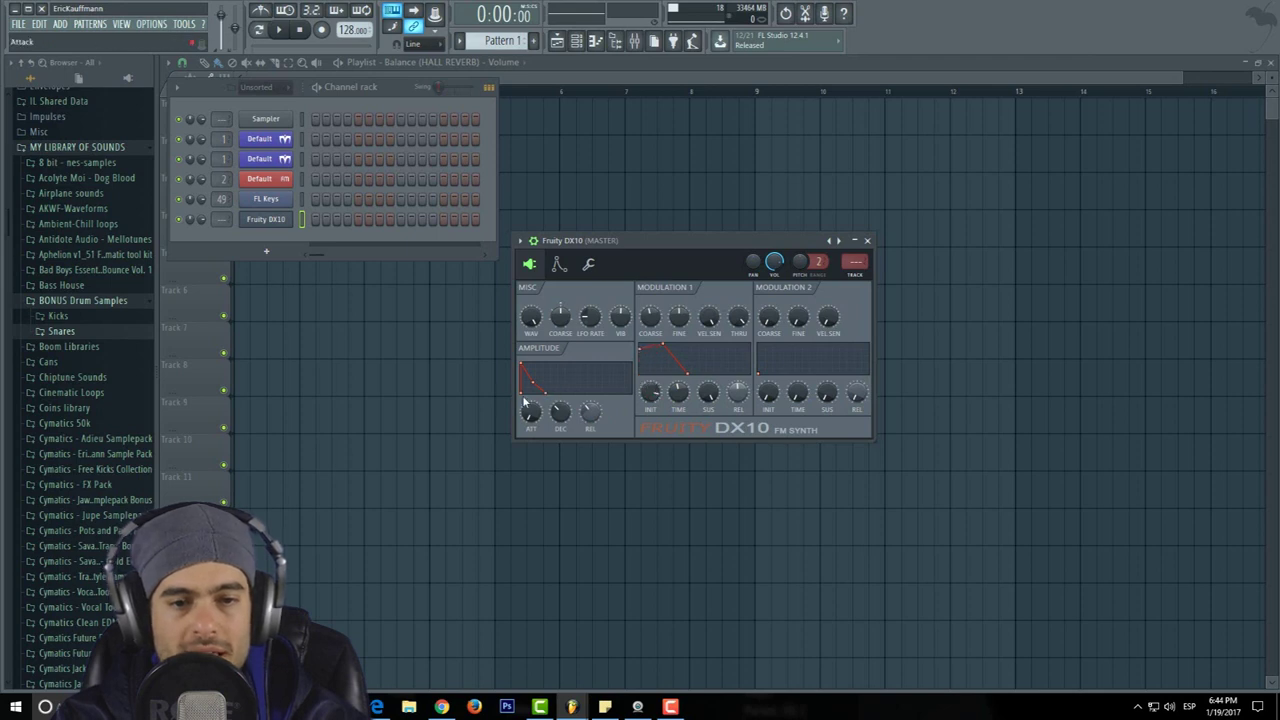
# - Try an amplitude attack of 55%, and lower Modulation 1's initial level to near its minimum
pyautogui.moveTo(522, 400); pyautogui.dragTo(530, 419)
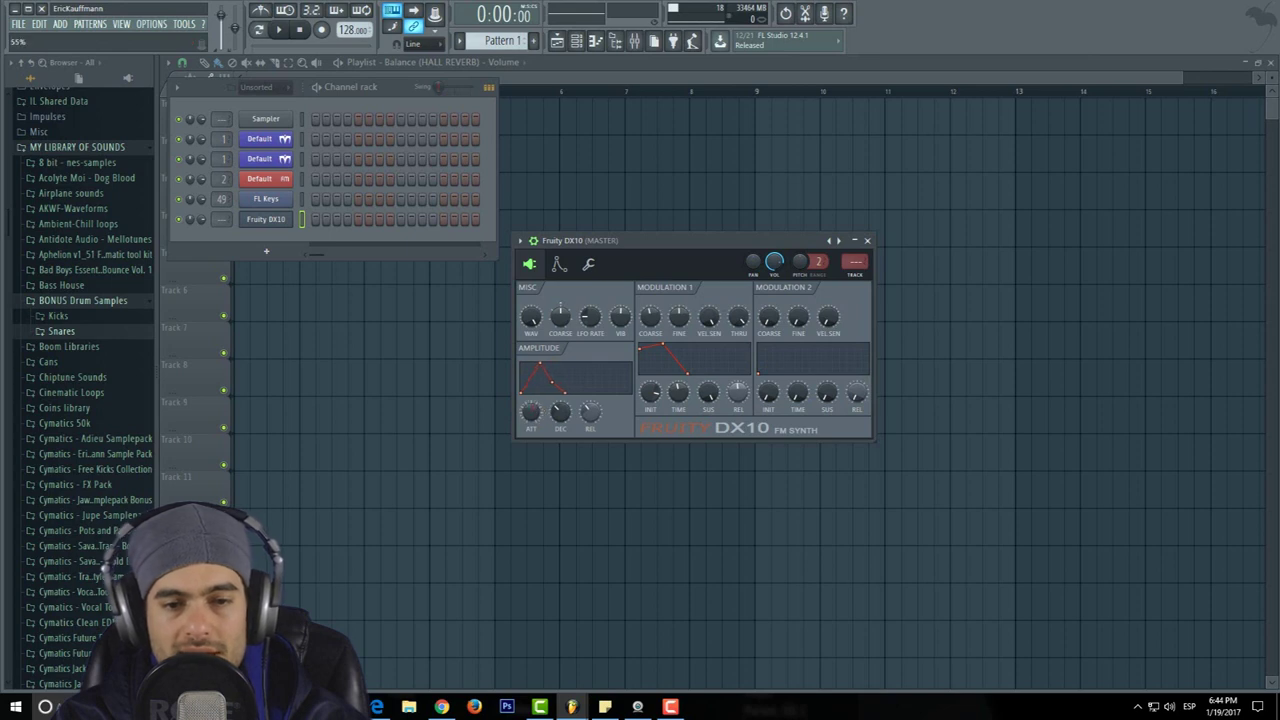
pyautogui.moveTo(652, 393); pyautogui.dragTo(652, 432)
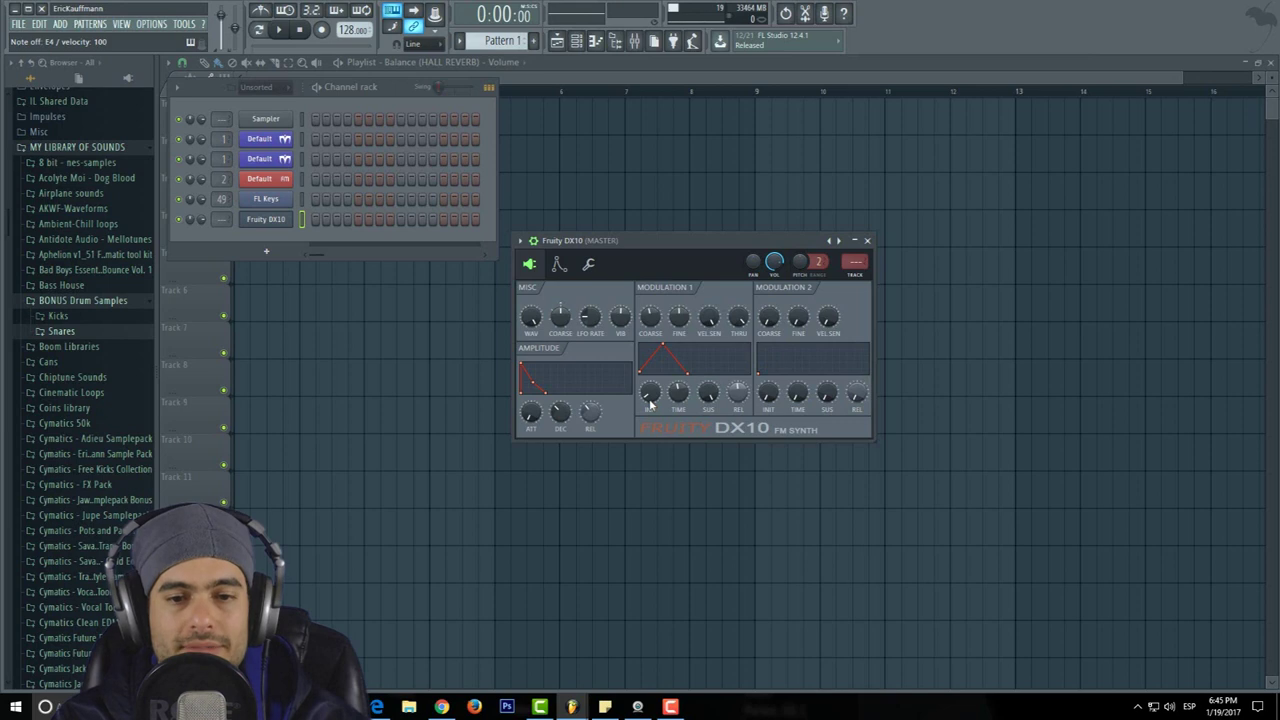
pyautogui.press('c')
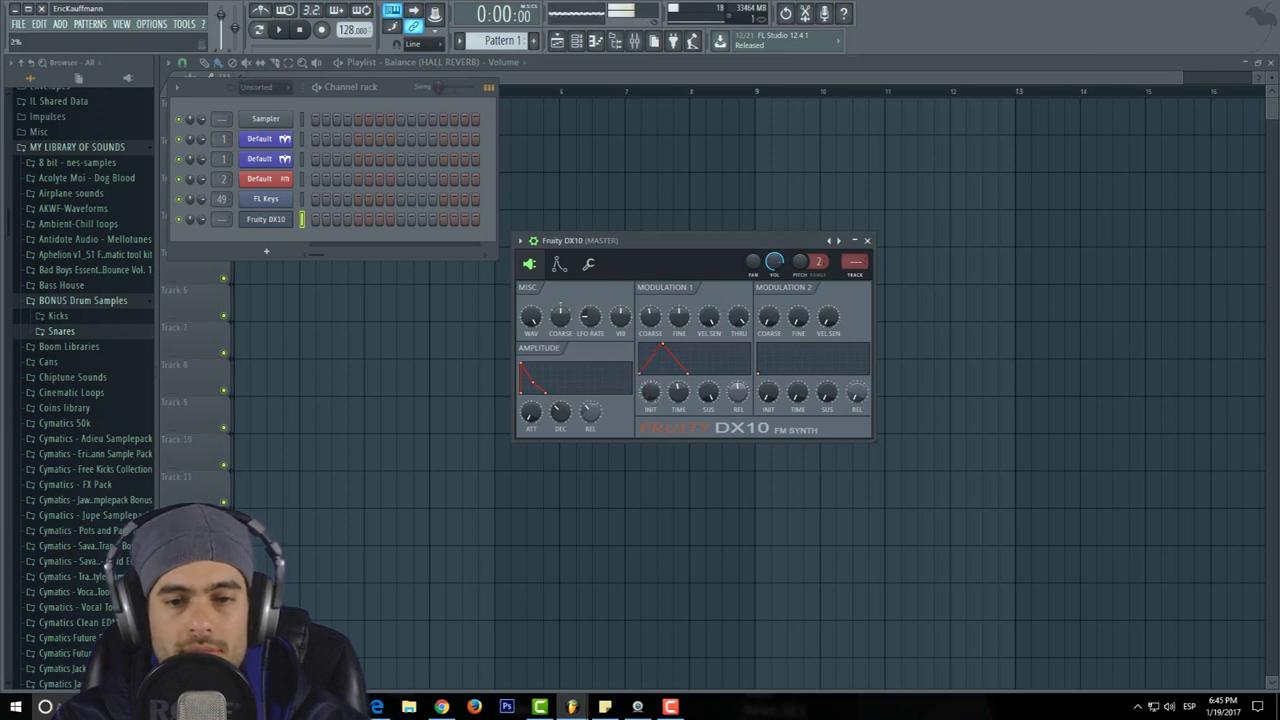
# - Reduce Modulation 1's envelope time and sustain, and lengthen the amplitude attack
pyautogui.moveTo(679, 393); pyautogui.dragTo(679, 440)
pyautogui.moveTo(709, 395); pyautogui.dragTo(709, 440)
pyautogui.press('c')
pyautogui.moveTo(709, 395); pyautogui.dragTo(709, 402)
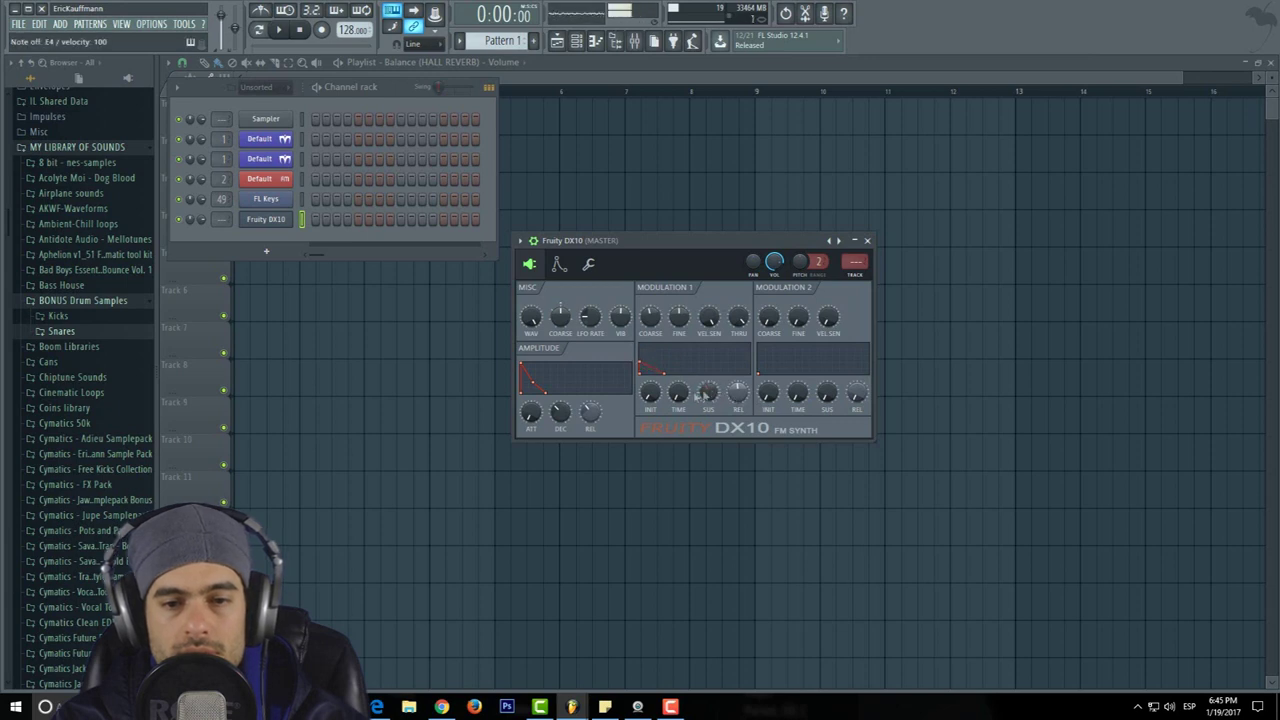
pyautogui.moveTo(531, 415); pyautogui.dragTo(531, 398)
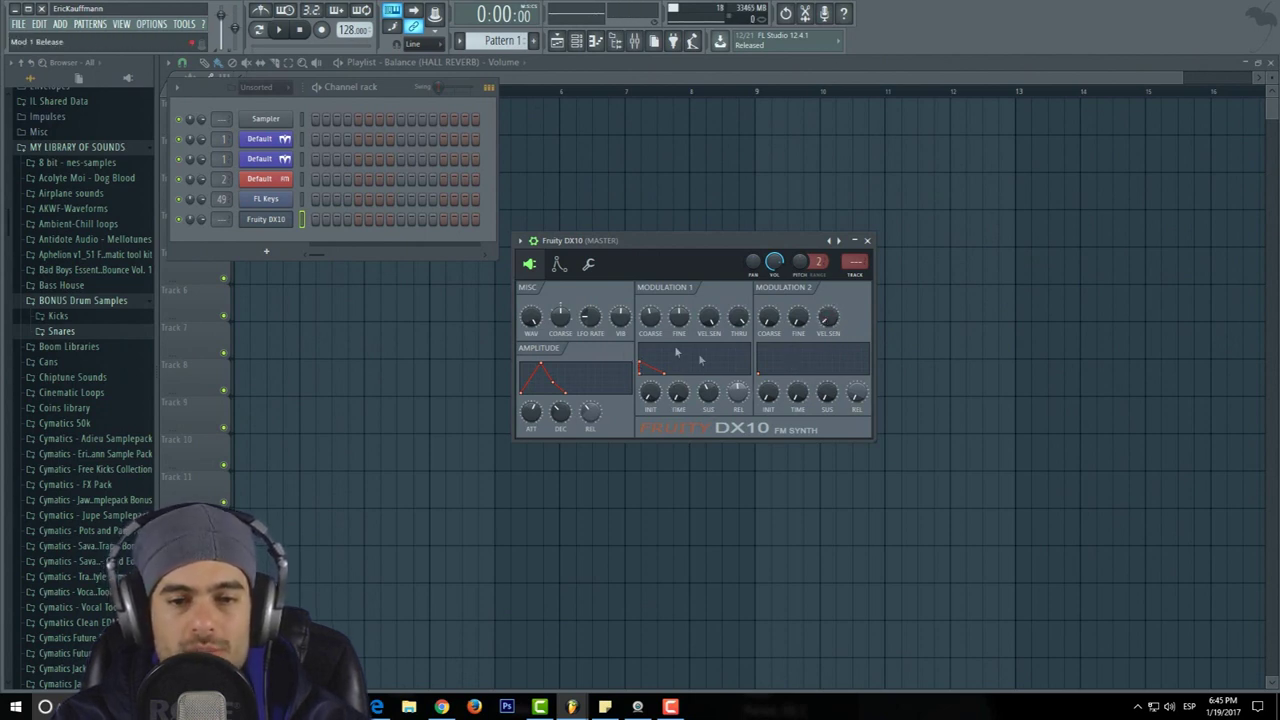
# - Bring in Modulation 2 by raising its initial level, envelope time and coarse tuning while playing test notes
pyautogui.moveTo(769, 397); pyautogui.dragTo(769, 288)
pyautogui.press('c')
pyautogui.press('c')
pyautogui.press('c')
pyautogui.press('c')
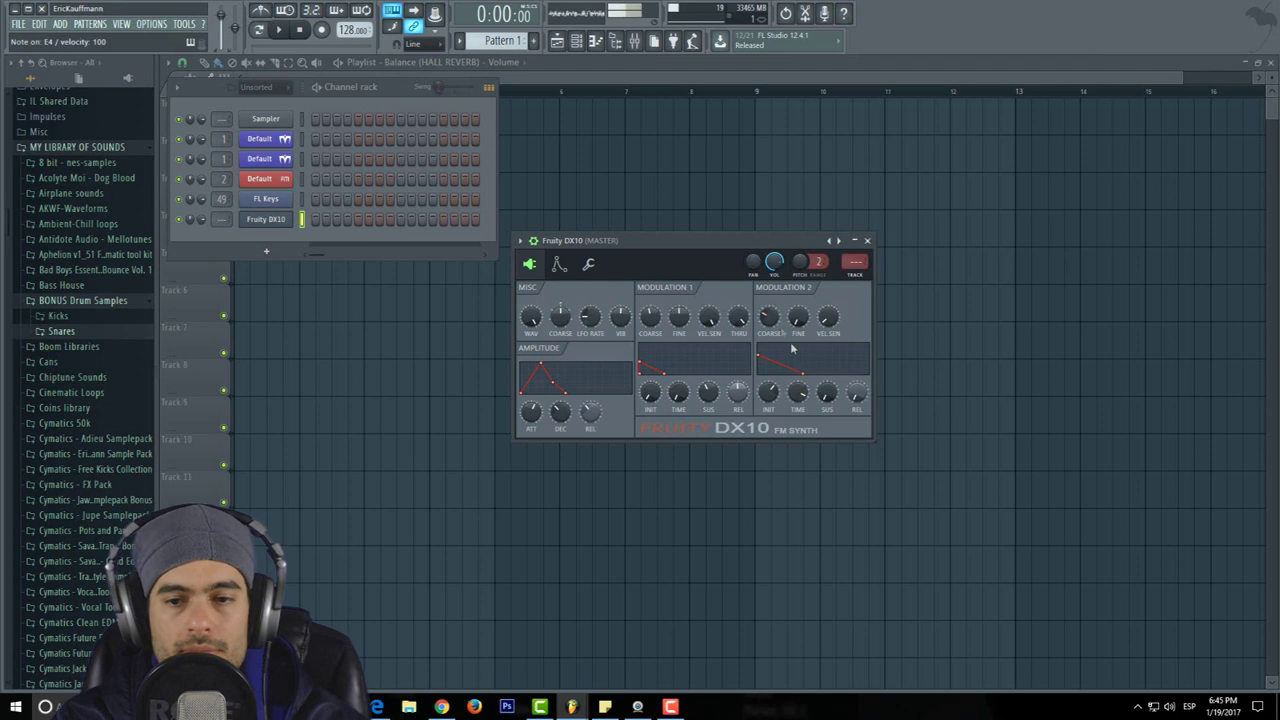
# - Raise Modulation 2's envelope sustain and fine tuning, checking the sound with a test note
pyautogui.moveTo(827, 393); pyautogui.dragTo(827, 370)
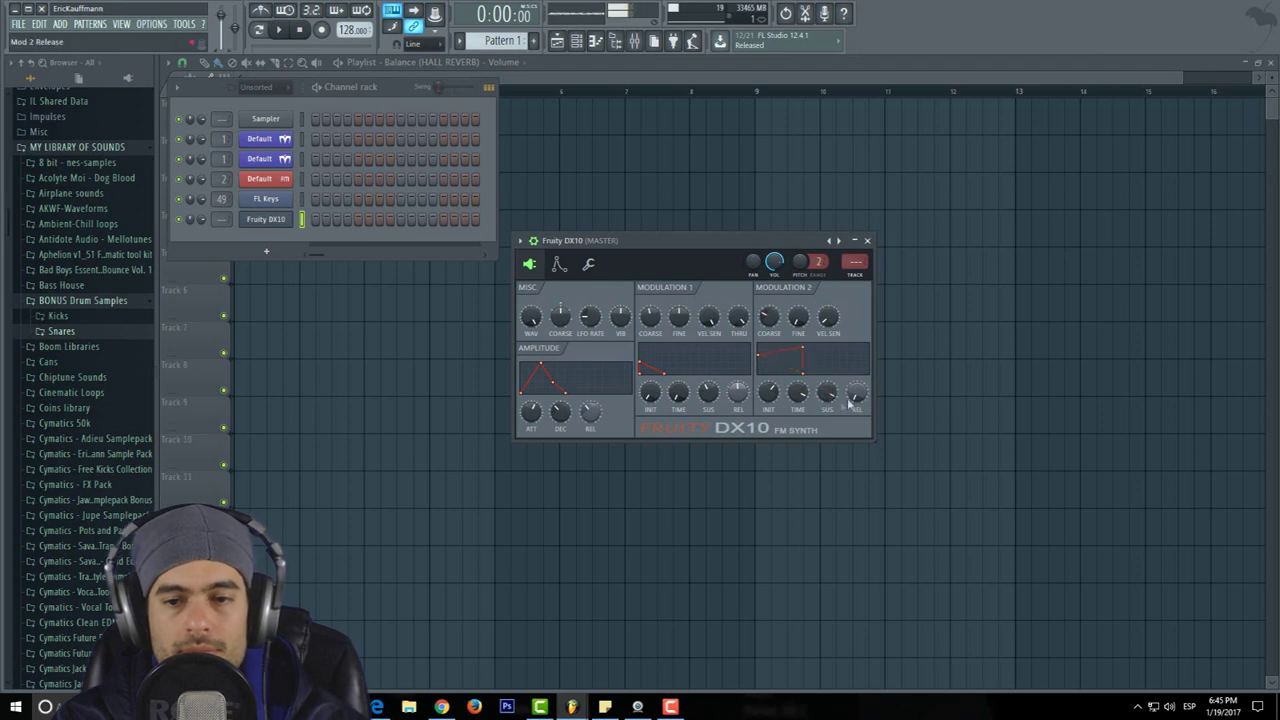
pyautogui.press('c')
pyautogui.moveTo(798, 320); pyautogui.dragTo(798, 296)
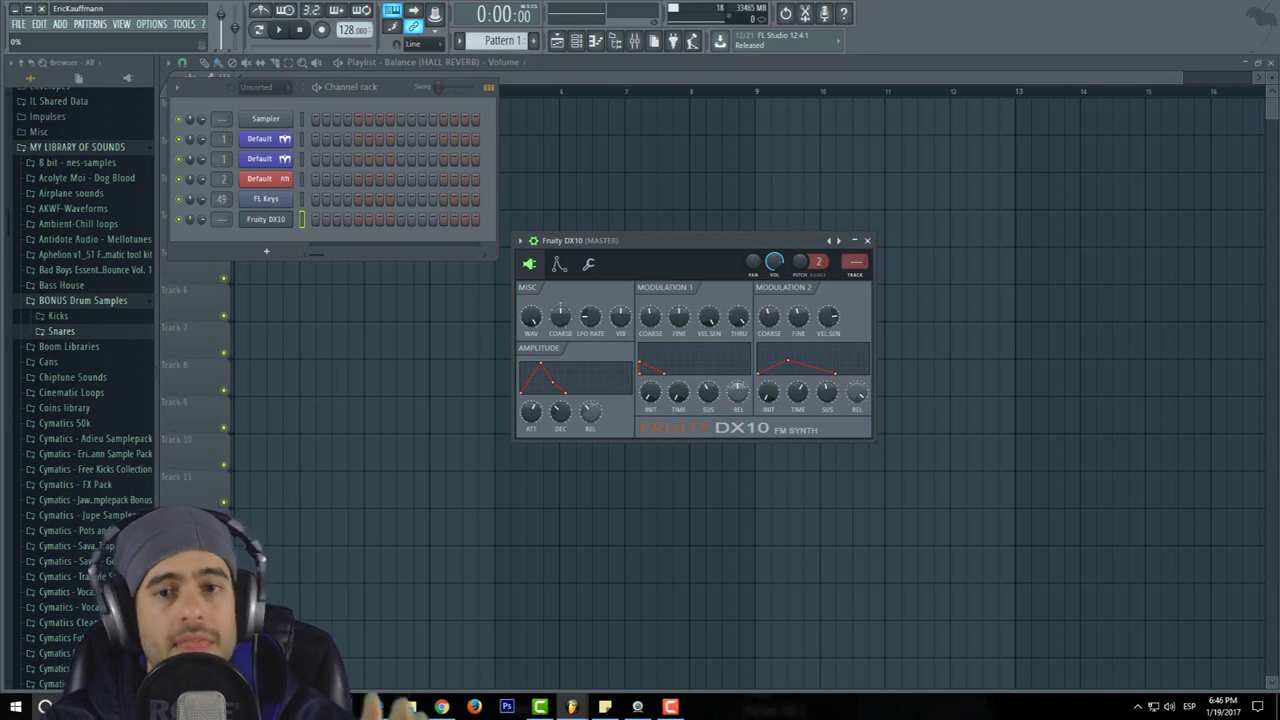
# - Open the list of Fruity DX10 presets
pyautogui.rightClick(838, 242)
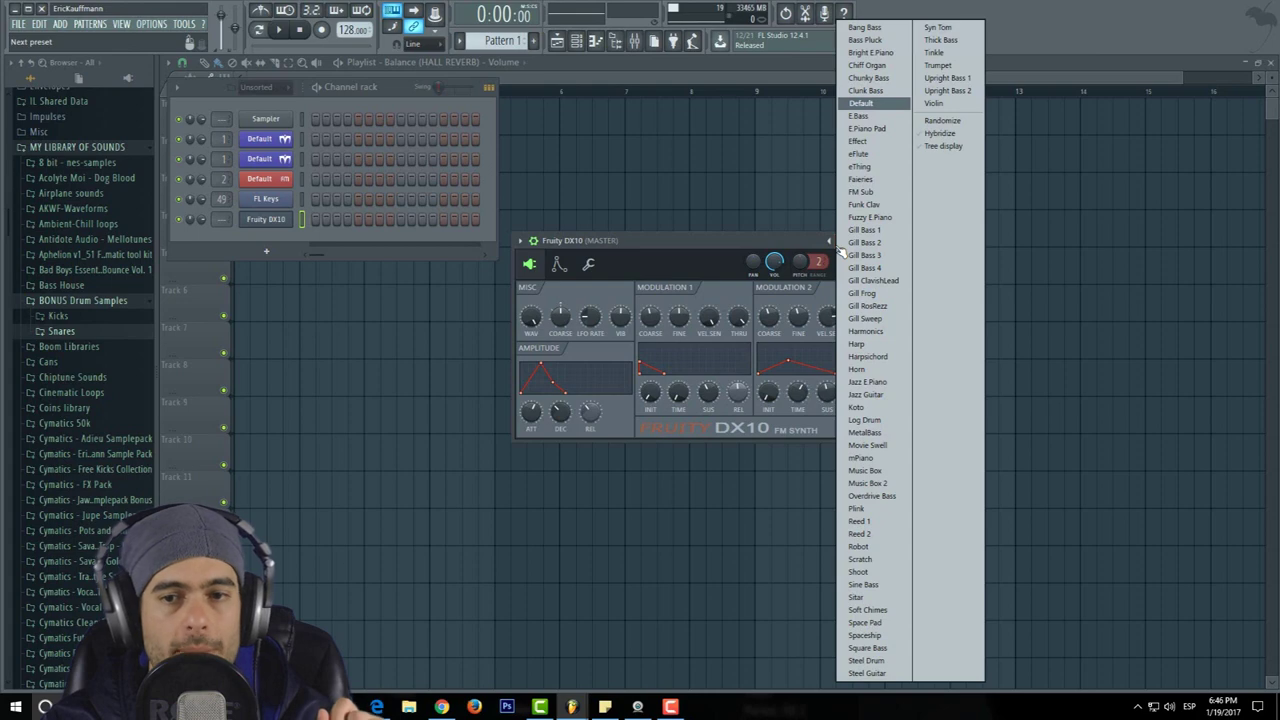